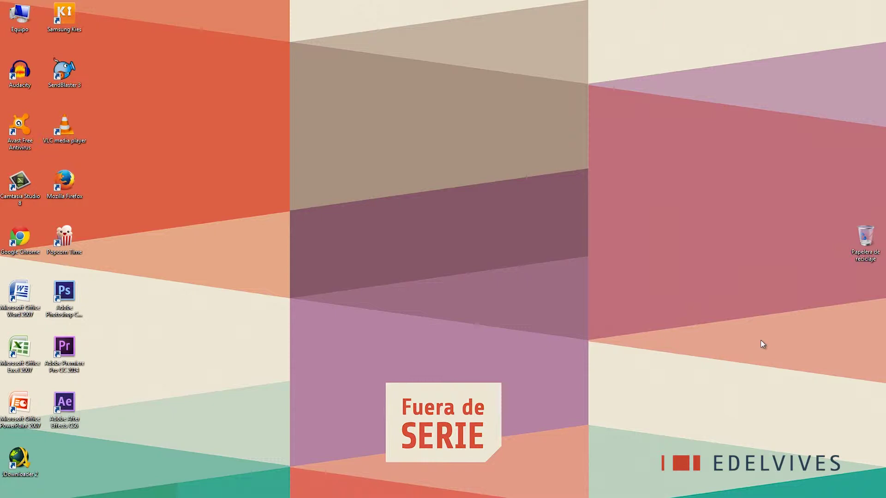
Step: Switch to Audacity and look over the list of available effects
key("alt+Tab")
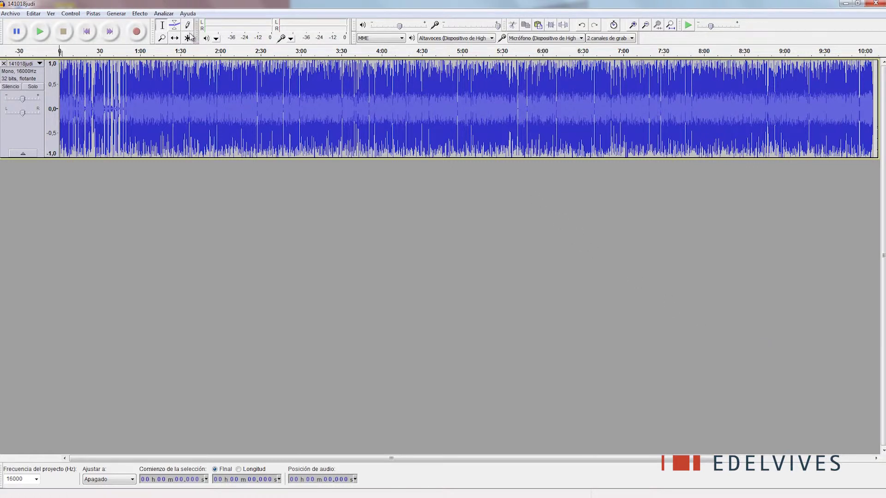
left_click(140, 13)
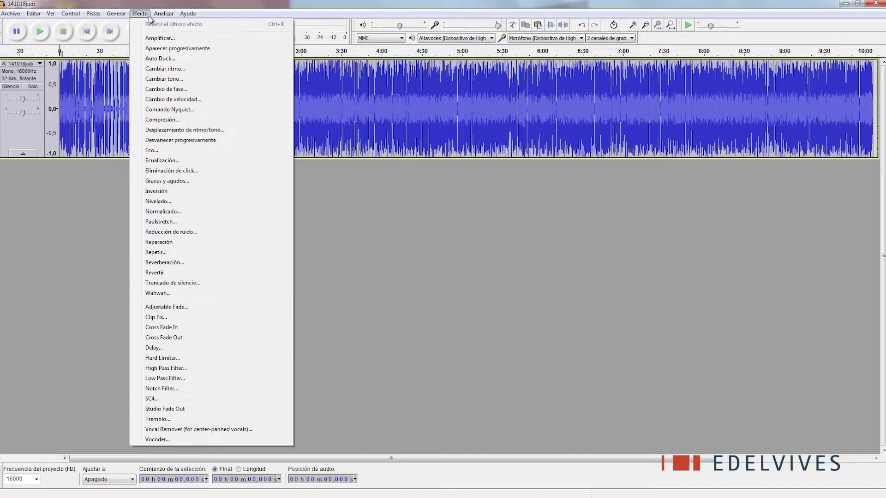
left_click(148, 16)
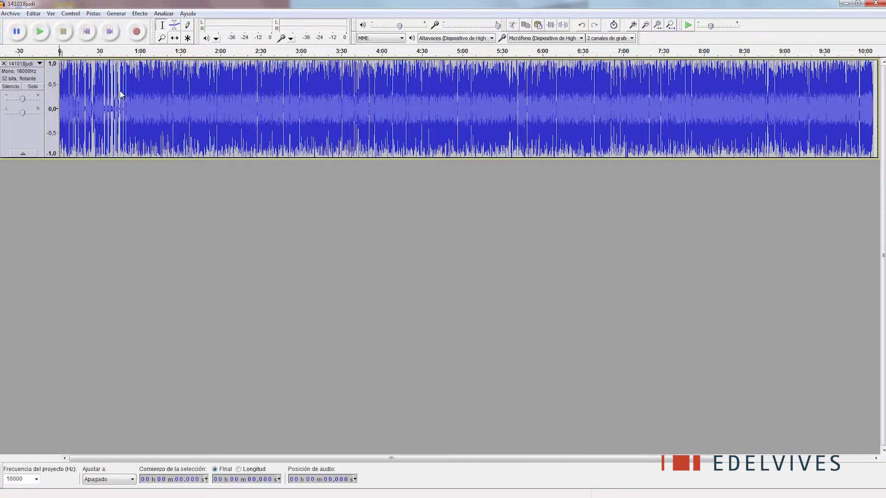
Step: Apply an Adjustable Fade of type Fade Up, from 0 to 100 % of original, to about the first 41 seconds of the track
left_click_drag(114, 88, 58, 93)
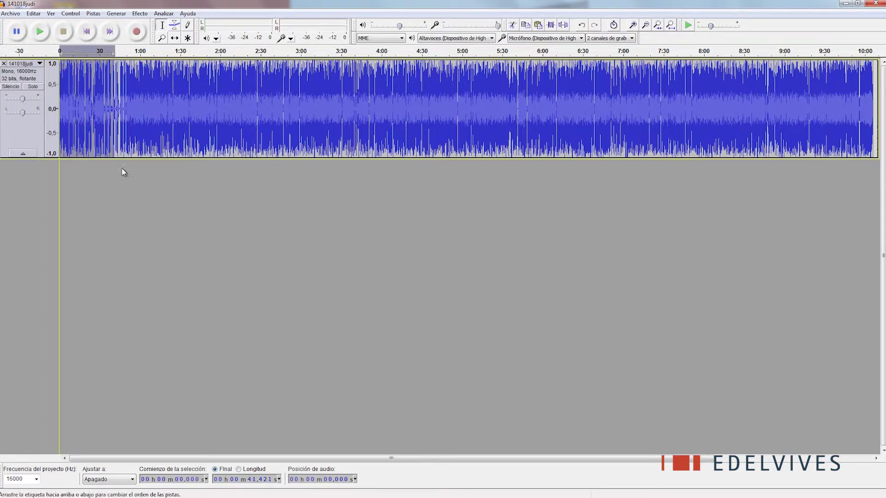
left_click(118, 17)
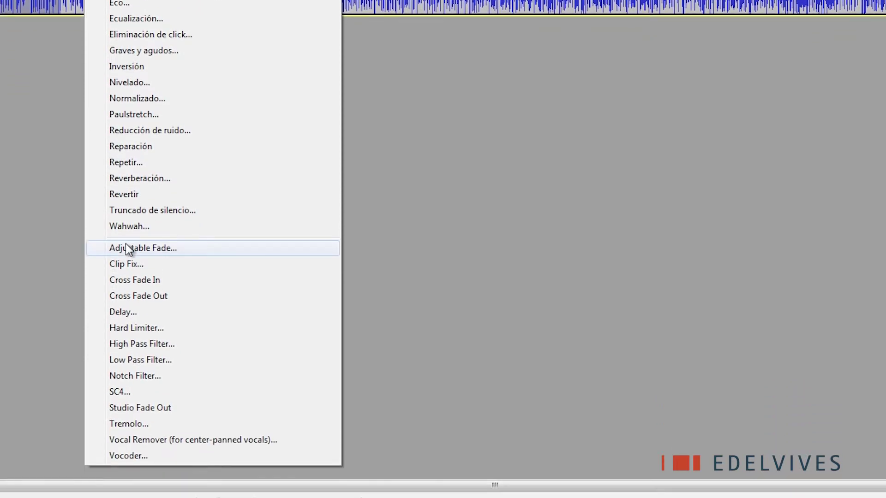
left_click(126, 247)
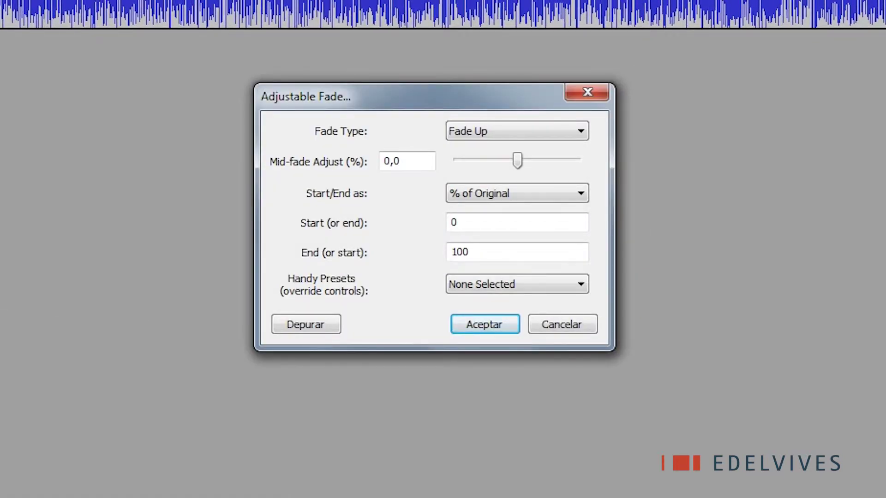
left_click(461, 138)
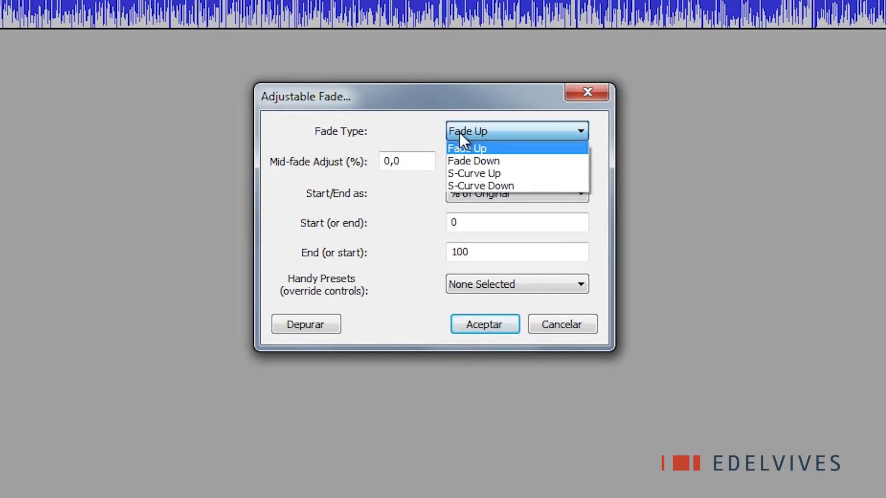
left_click(460, 134)
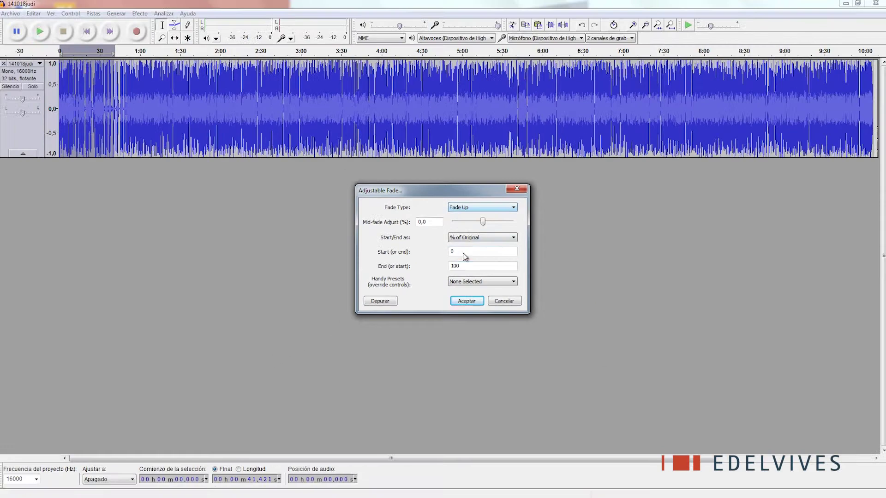
left_click(474, 303)
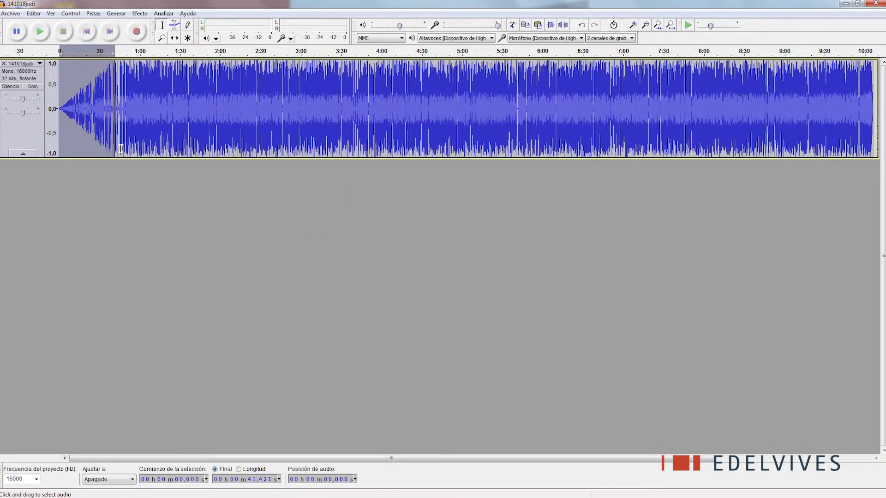
Step: Play the track from its start to hear the fade-in, and stop playback
left_click(60, 110)
key("space")
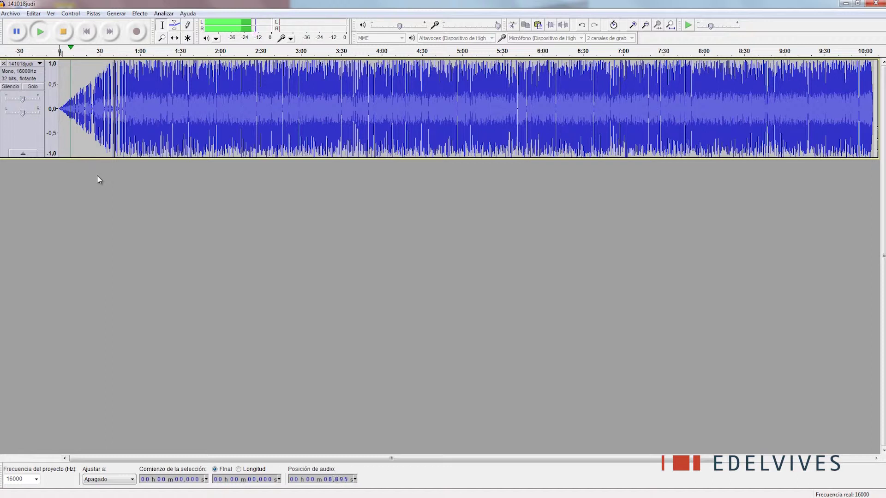
key("space")
Step: Apply an Adjustable Fade of type Fade Down to about the last 32 seconds of the track, from 9:34 to its end
key("End")
left_click_drag(831, 106, 760, 105)
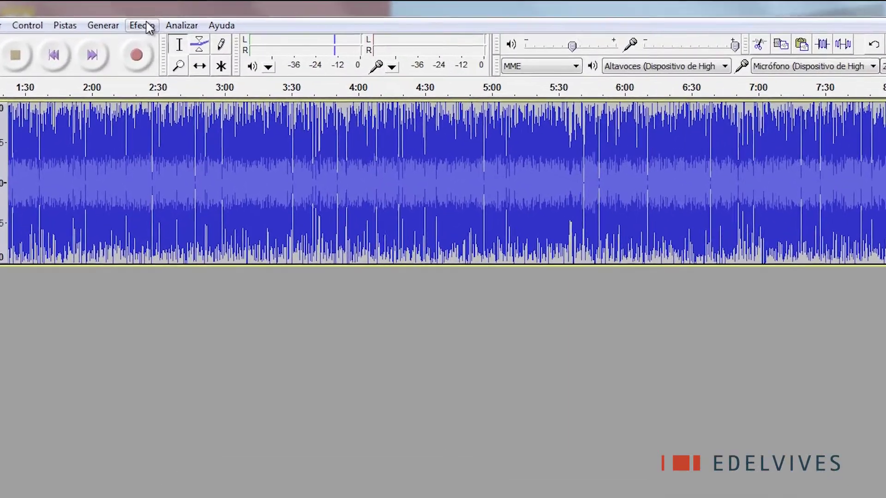
left_click(140, 16)
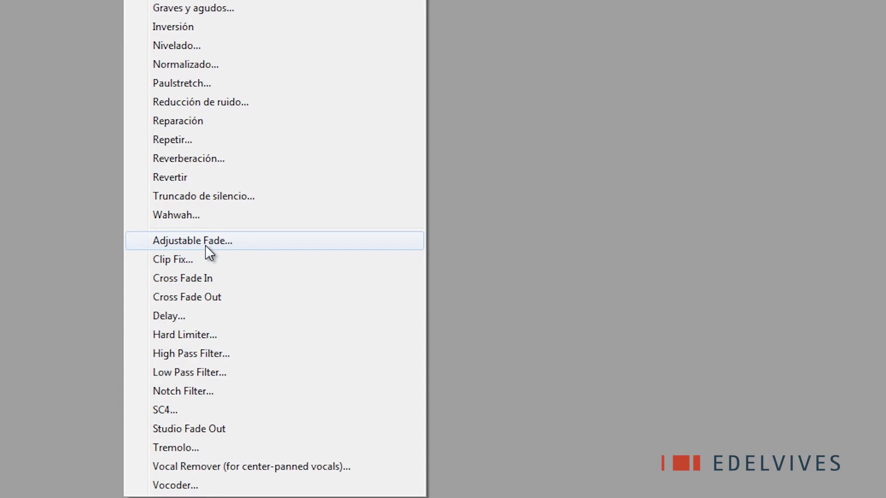
left_click(205, 242)
left_click(544, 121)
left_click(532, 153)
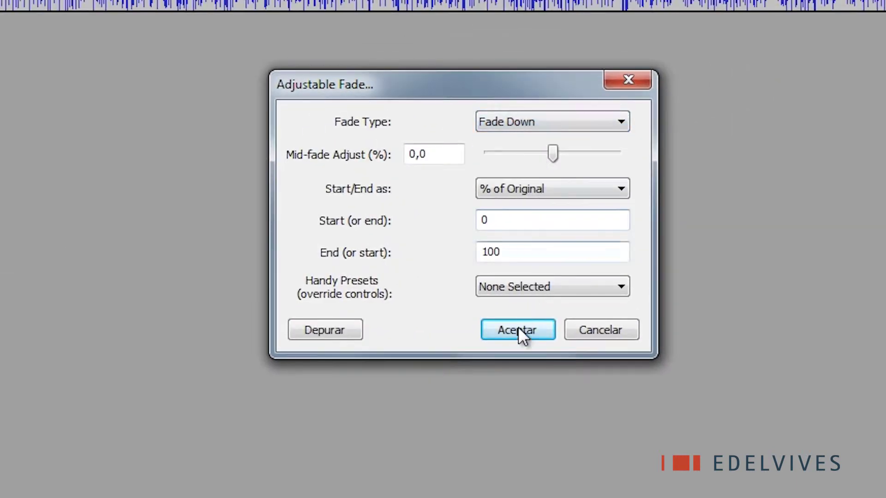
left_click(519, 329)
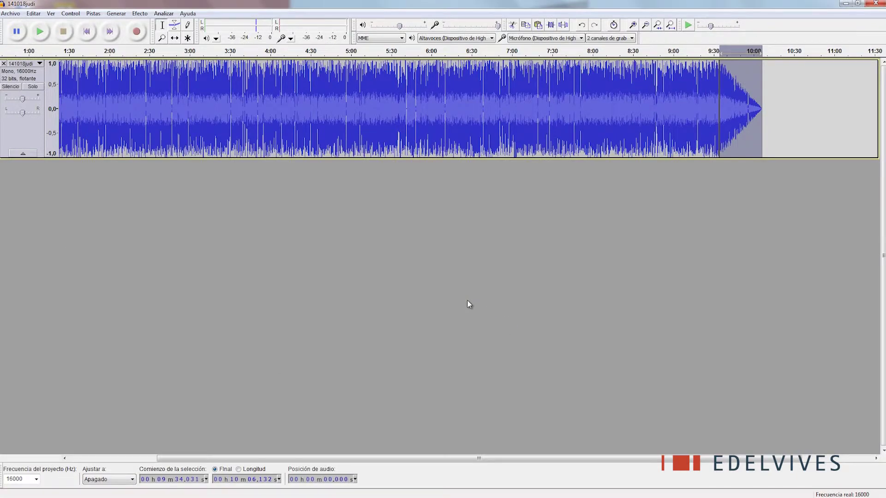
Step: Play the selected ending of the track to hear the fade-out, and stop playback
key("space")
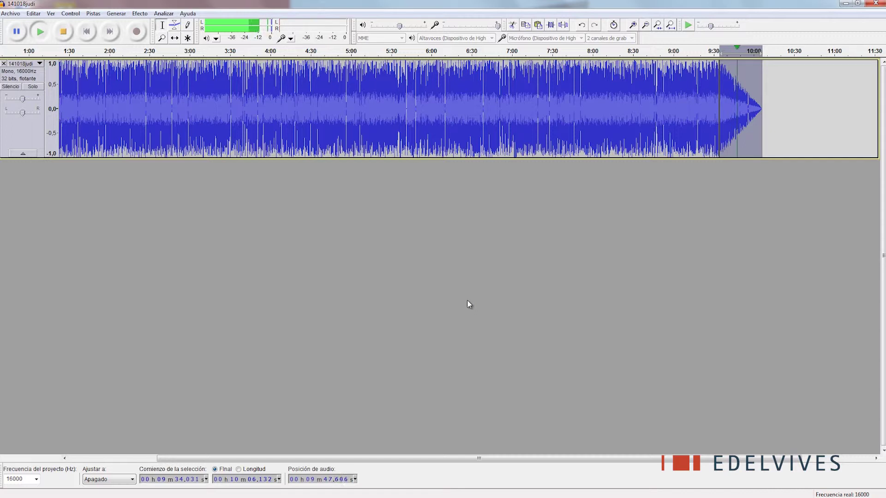
key("space")
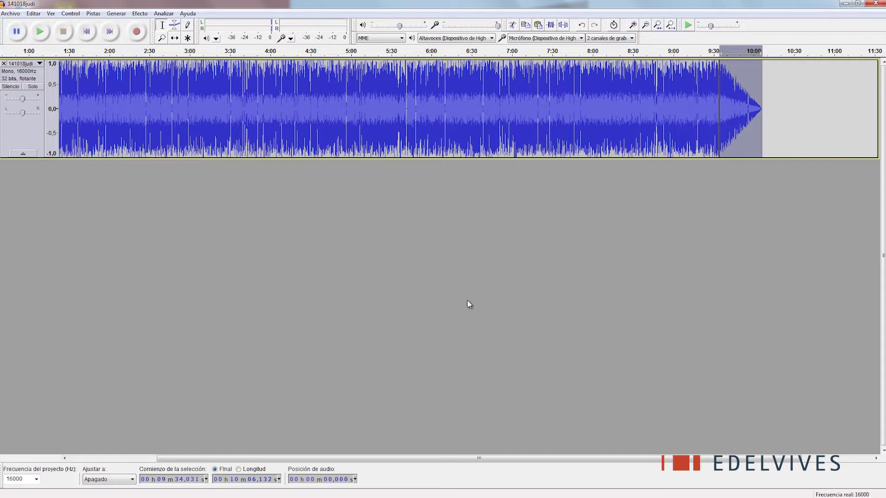
left_click(670, 25)
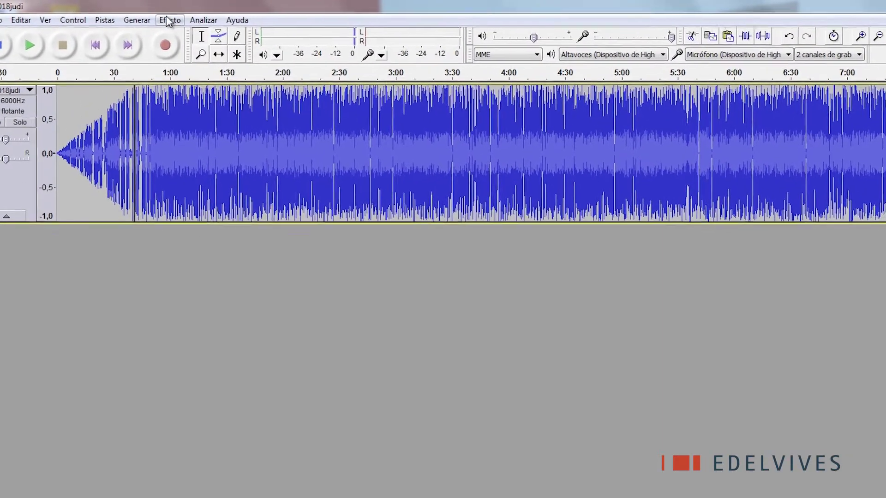
left_click(168, 20)
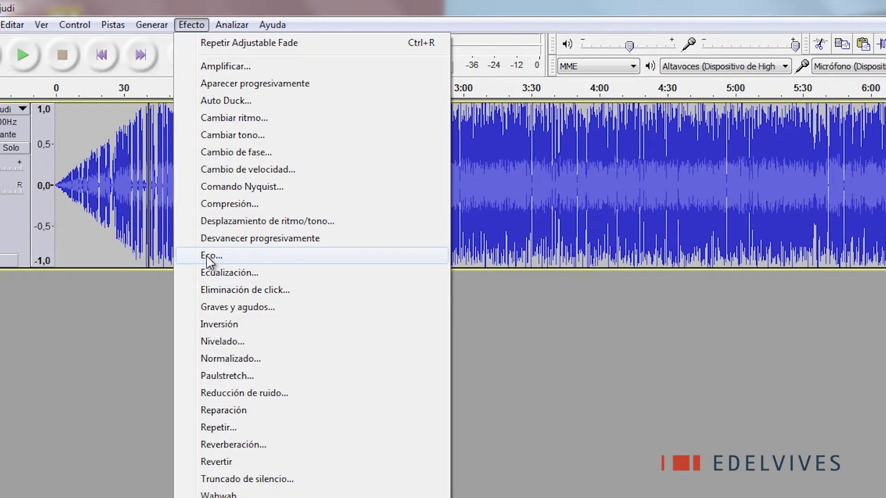
left_click(208, 257)
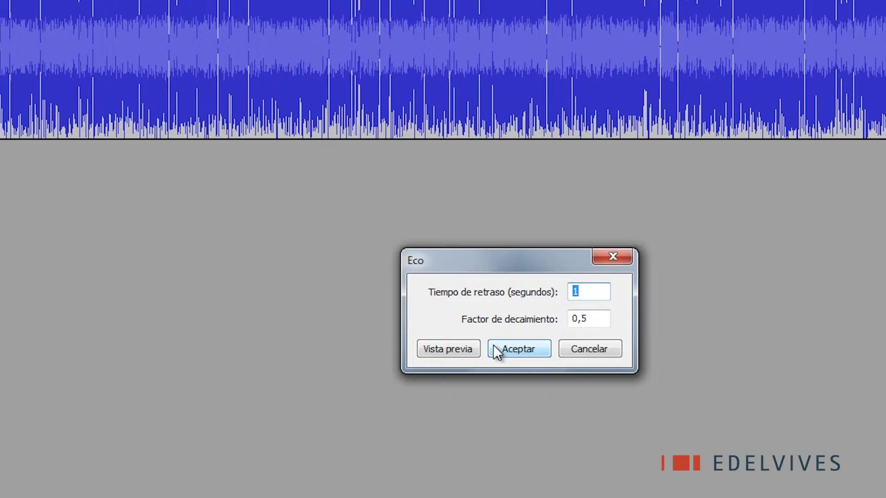
left_click(600, 353)
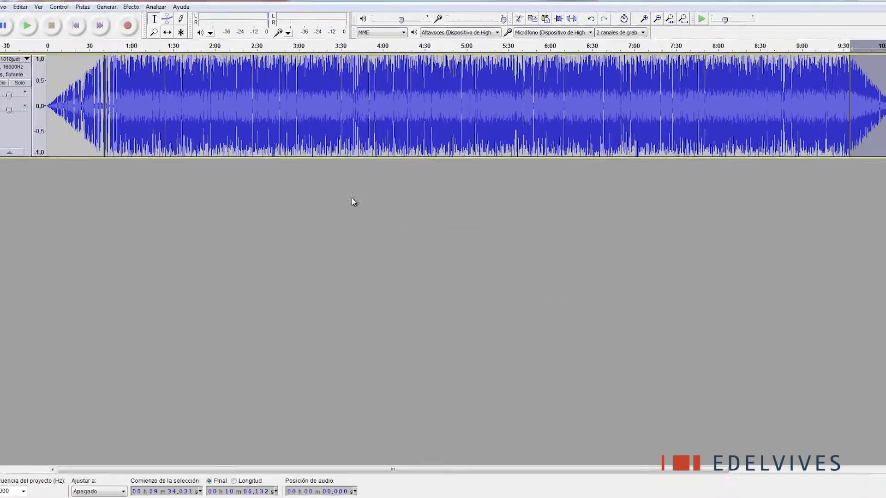
Step: Select about 1:21 to 3:26 and preview the Echo effect with a 1-second delay and a decay factor of 1, without applying it
left_click_drag(161, 107, 335, 107)
left_click(140, 12)
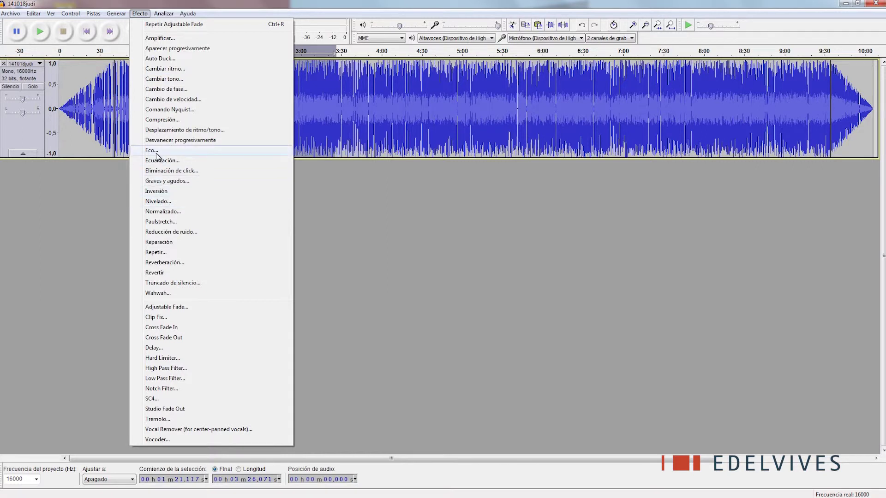
left_click(152, 151)
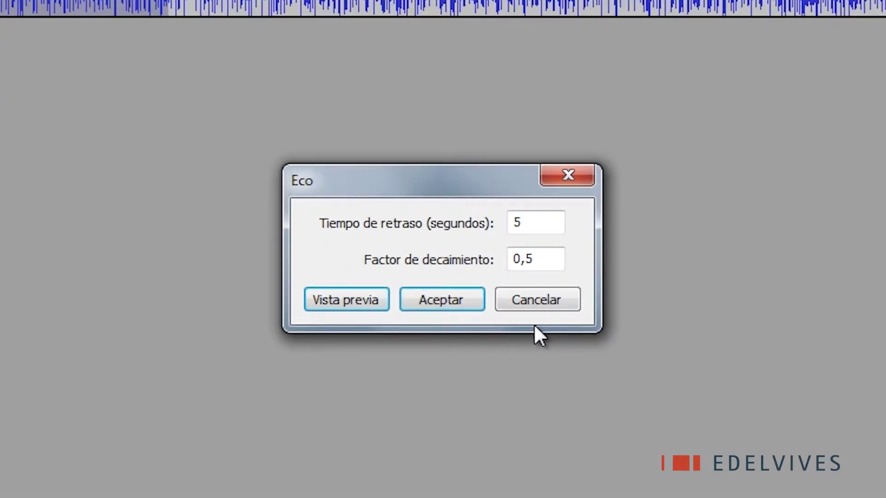
left_click(536, 224)
double_click(536, 225)
type("1")
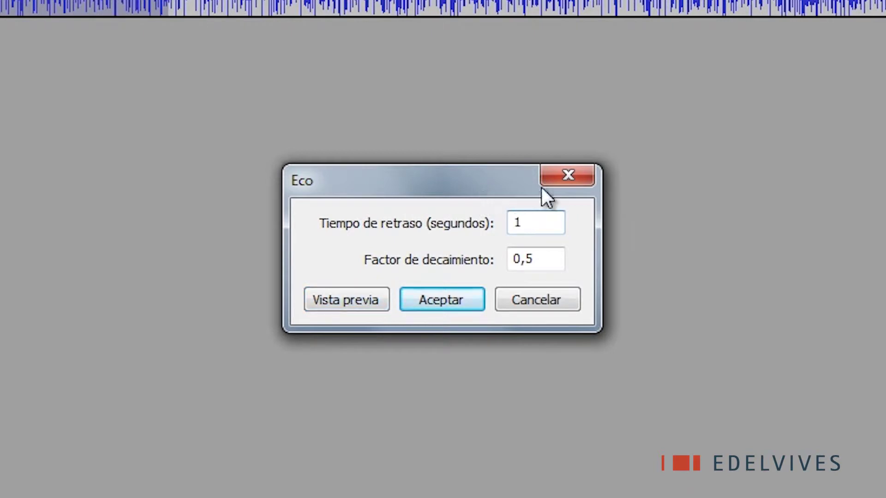
key("Tab")
type("1")
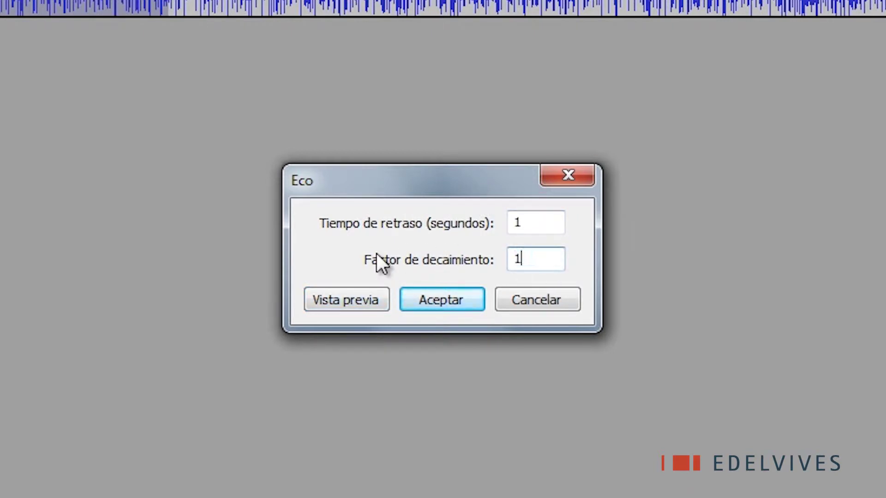
left_click(313, 304)
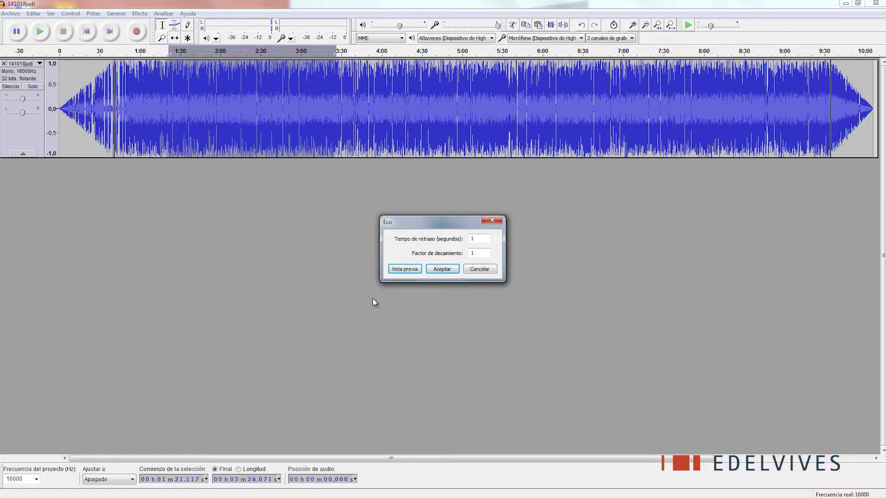
left_click(484, 270)
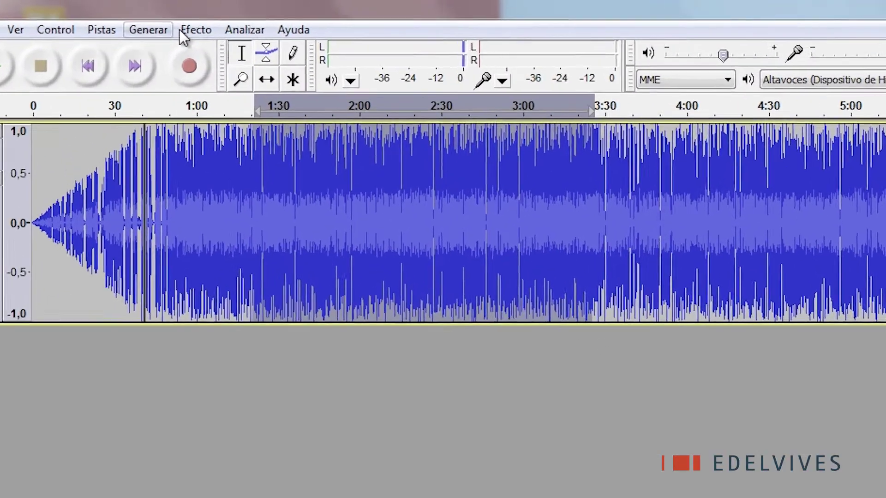
Step: Preview a speed change of about 87 % on the selected section
left_click(135, 14)
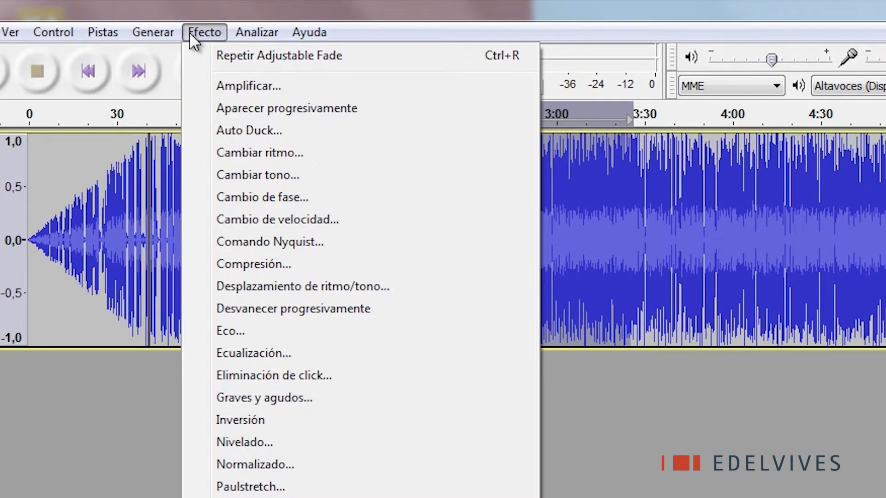
left_click(264, 219)
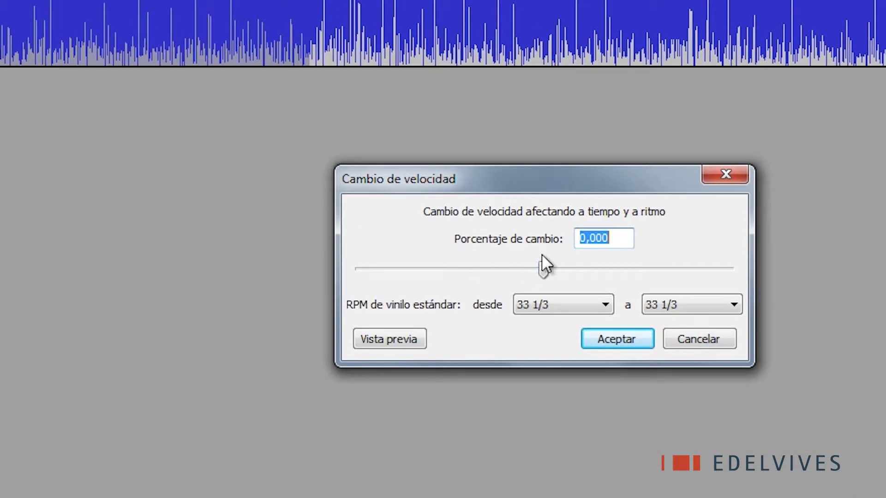
left_click_drag(549, 276, 606, 277)
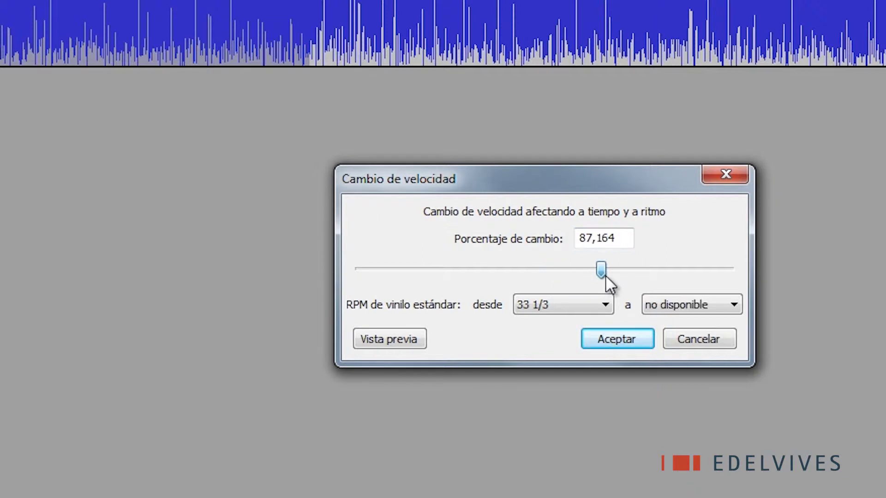
left_click(394, 345)
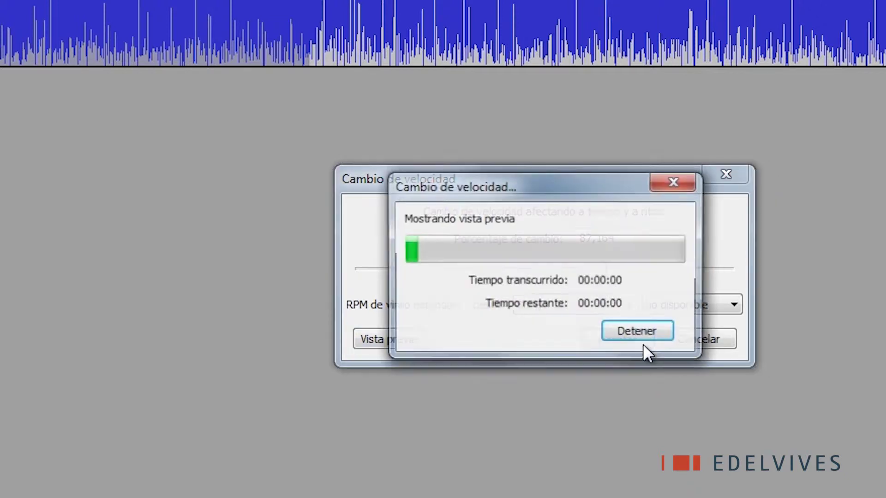
left_click(644, 331)
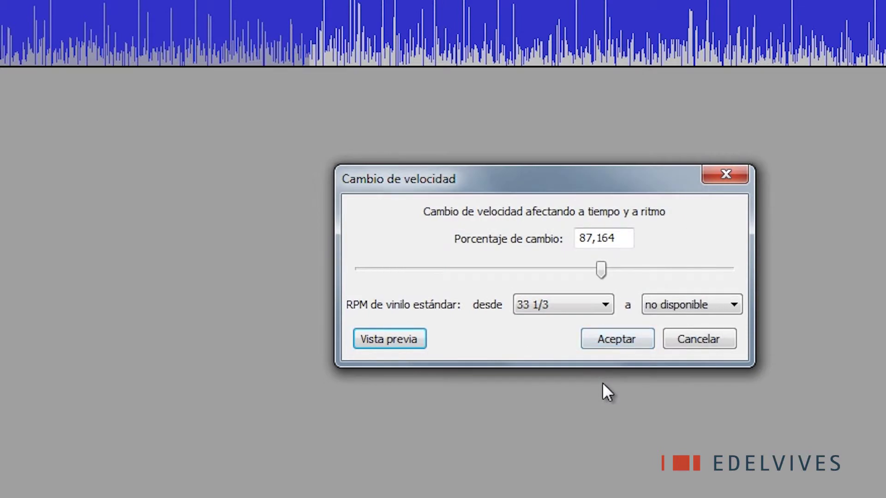
Step: Preview the selected section slowed down with a speed change of -73 %, and dismiss the speed change without applying it
left_click_drag(601, 268, 407, 273)
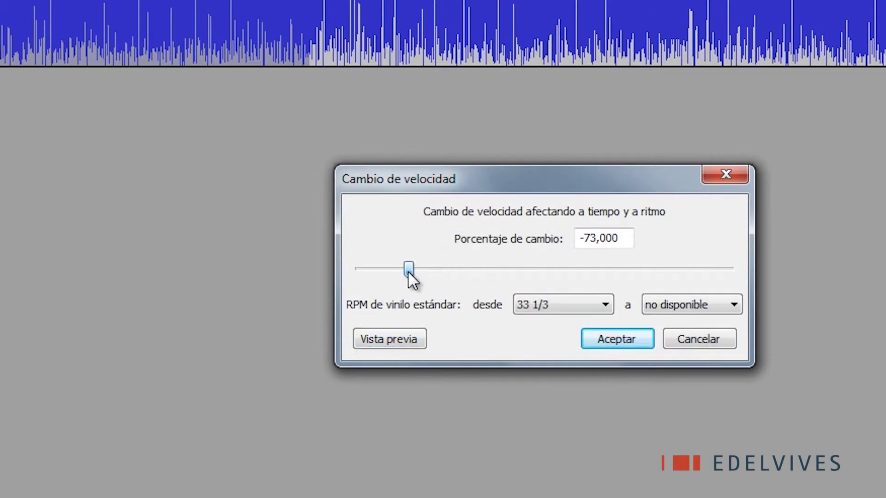
left_click(387, 342)
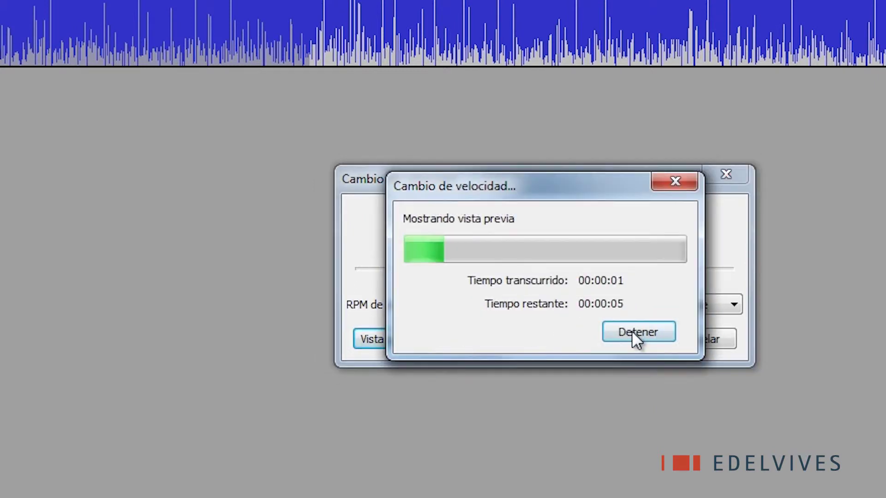
left_click(632, 330)
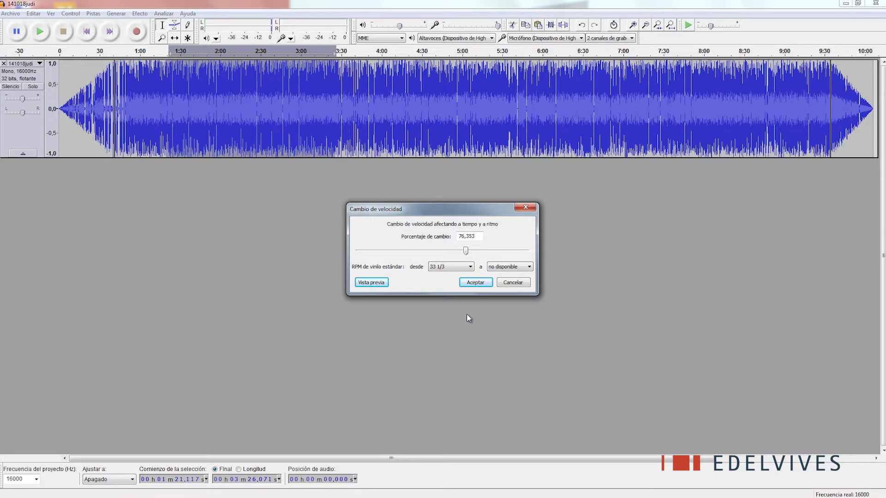
left_click(506, 286)
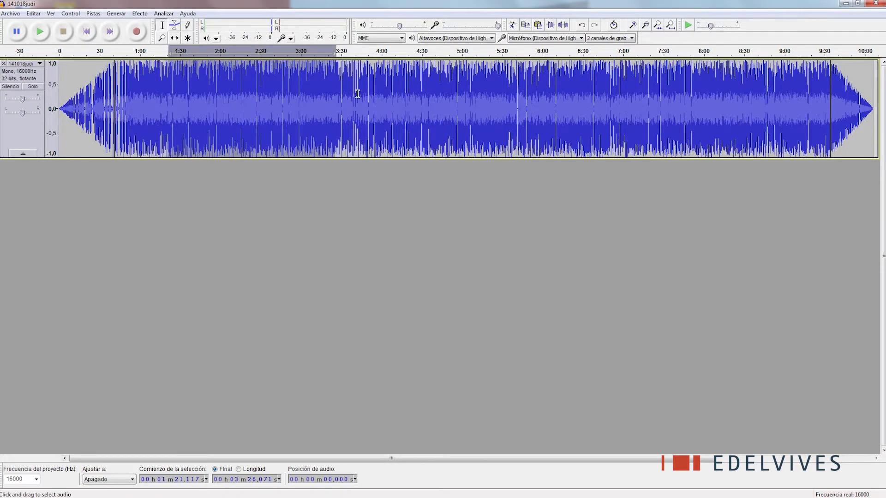
Step: Select about 3:42 to 4:10 of the track and preview Paulstretch with a stretch factor of 10 and a time resolution of 0.25 seconds
left_click_drag(358, 94, 395, 96)
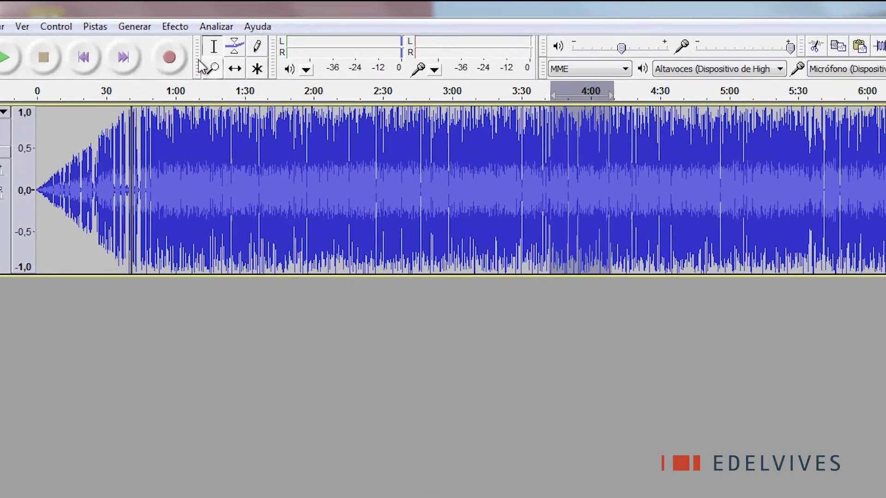
left_click(141, 14)
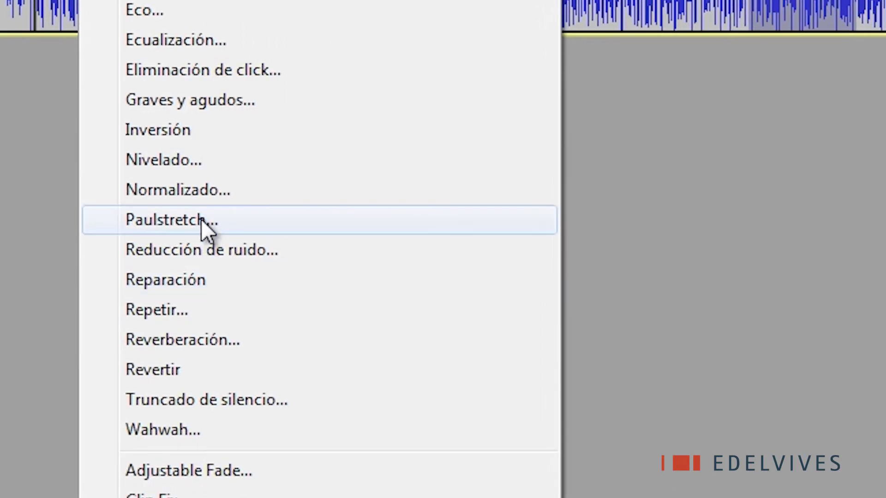
left_click(201, 220)
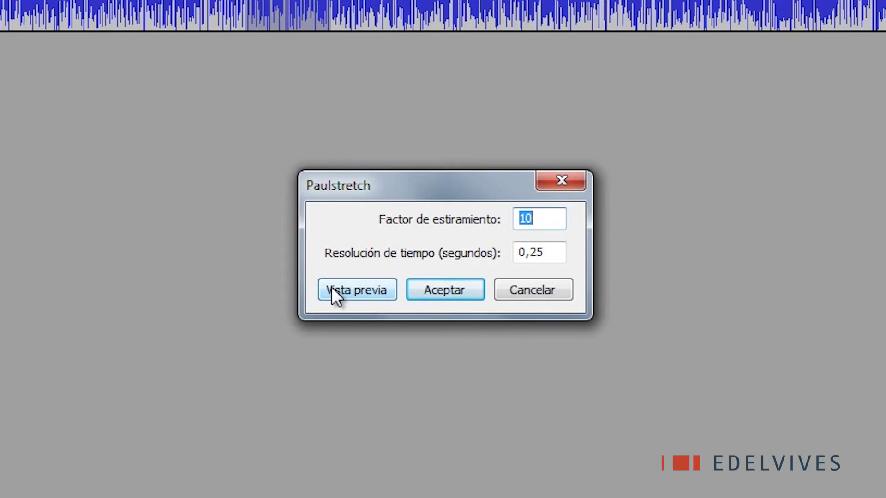
left_click(332, 287)
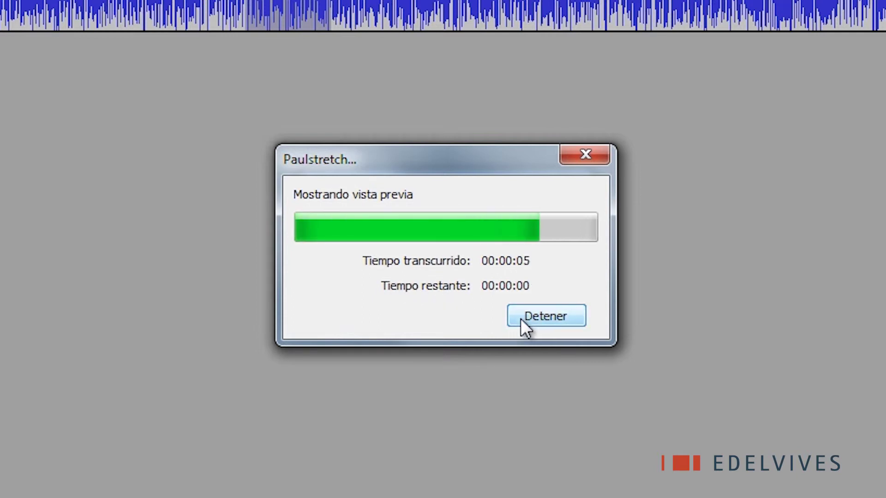
Step: Preview Paulstretch with a stretch factor of 0.5 and a time resolution of 1 second, and dismiss it without applying
left_click_drag(534, 214, 439, 214)
type("2")
left_click(388, 286)
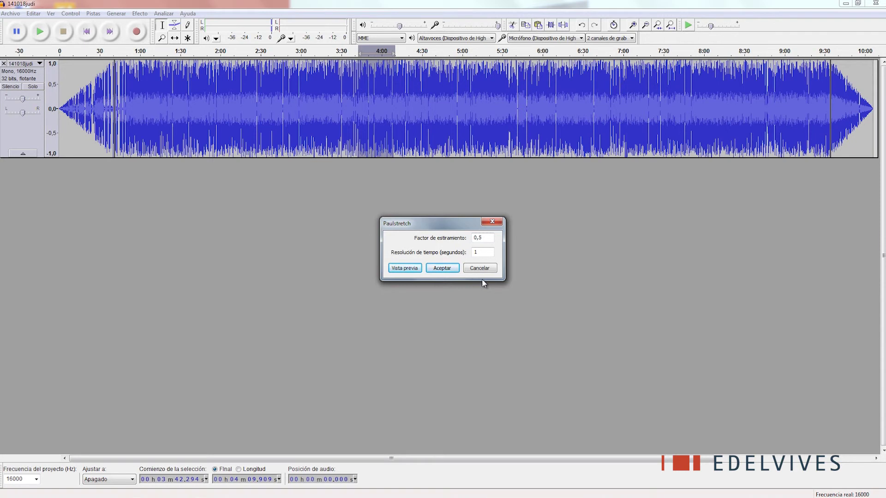
left_click(482, 269)
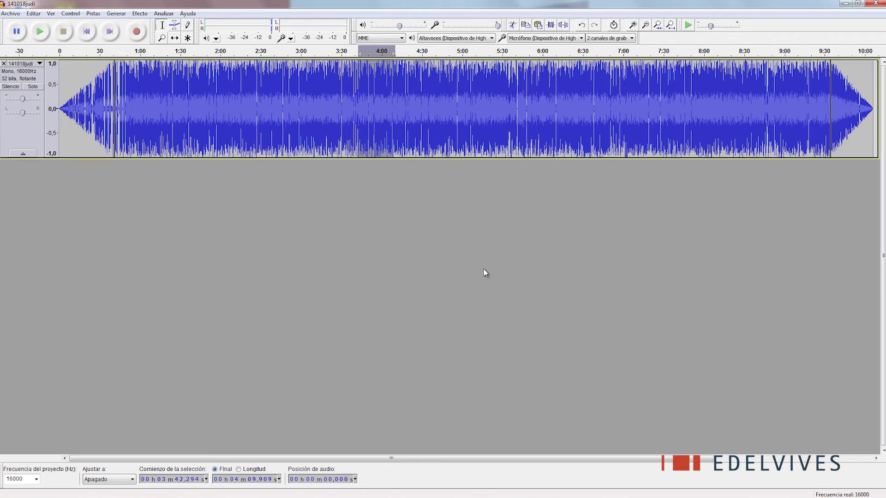